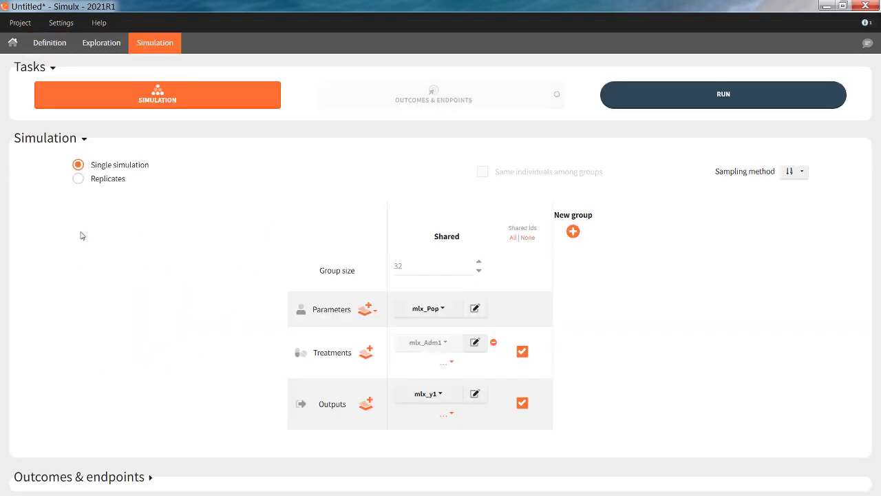
Configure the simulation to run 100 replicates with mlx_PopUncertainSA as the shared population parameters.
left_click(108, 178)
double_click(316, 171)
type("100")
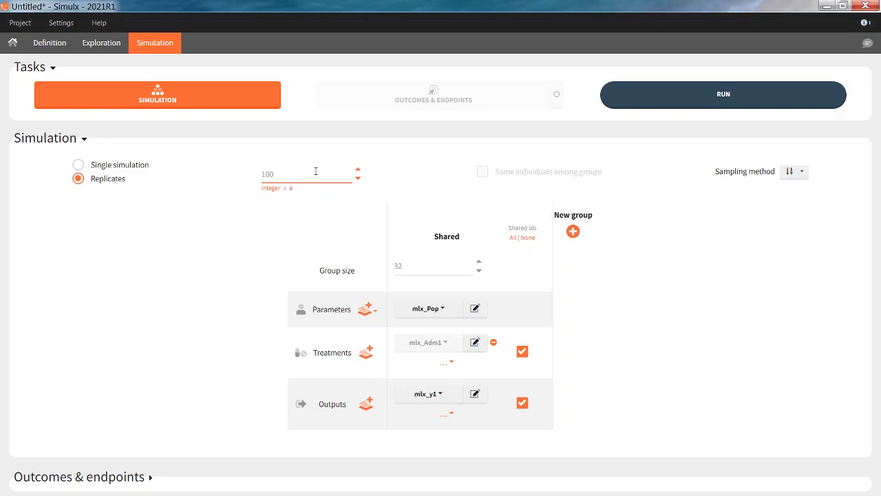
left_click(414, 319)
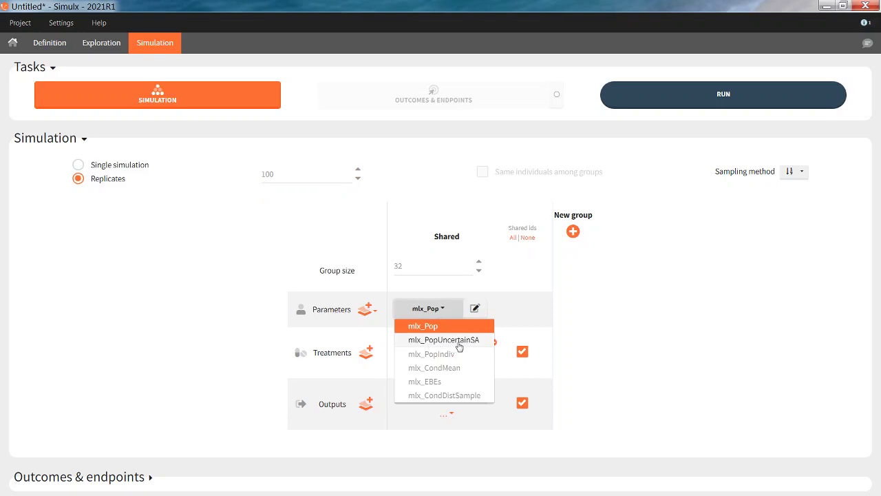
left_click(460, 344)
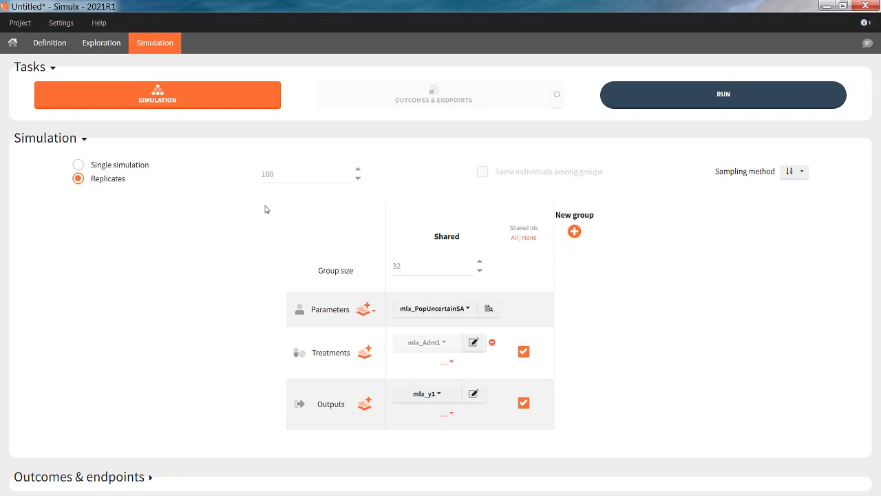
Set the shared group size to 1.
left_click(428, 270)
type("1")
left_click(287, 251)
Save the project as generatePopParam.smlx in the simulx_ folder inside 131_uncertainty_typical.
left_click(20, 23)
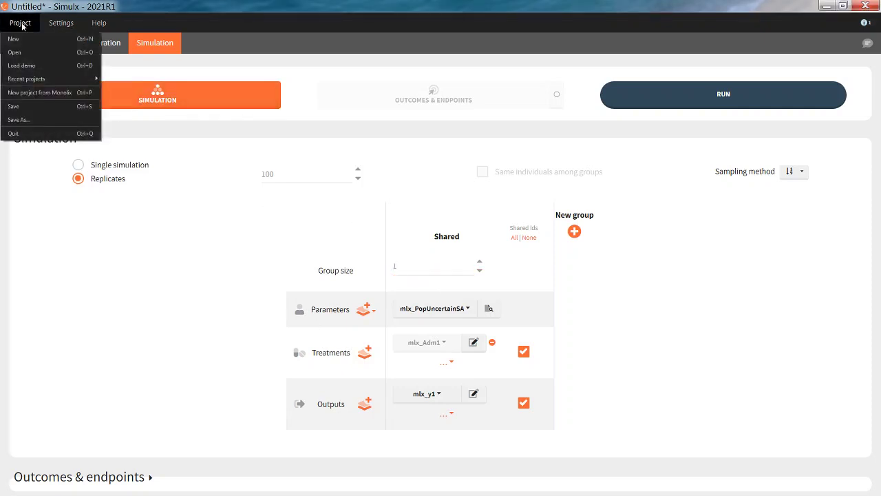
left_click(37, 121)
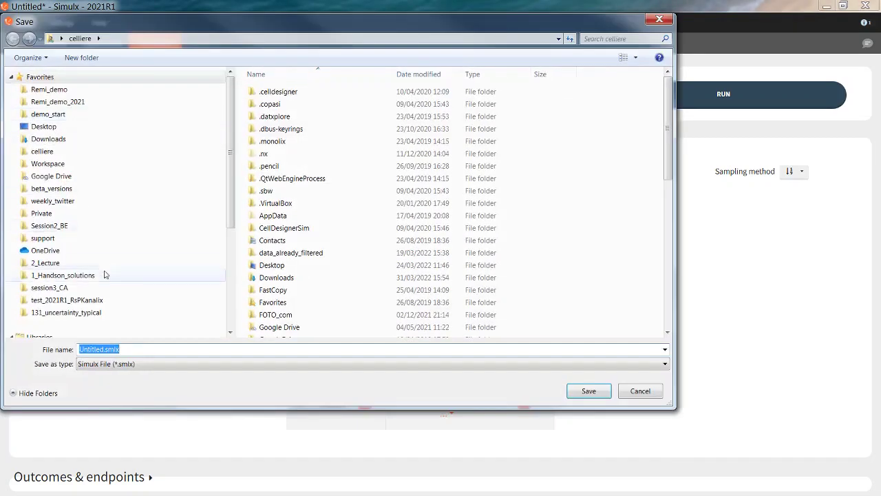
left_click(90, 312)
double_click(269, 128)
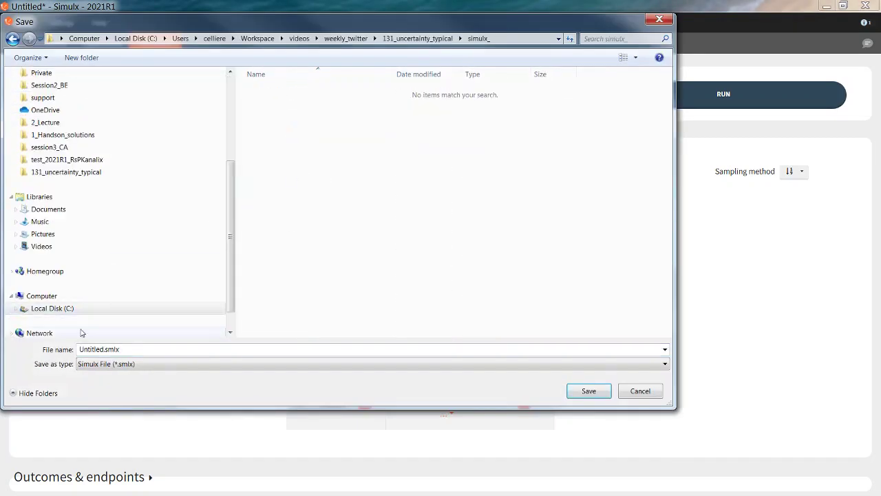
left_click(101, 349)
key("BackSpace")
key("BackSpace")
key("BackSpace")
key("BackSpace")
key("BackSpace")
key("BackSpace")
key("BackSpace")
key("BackSpace")
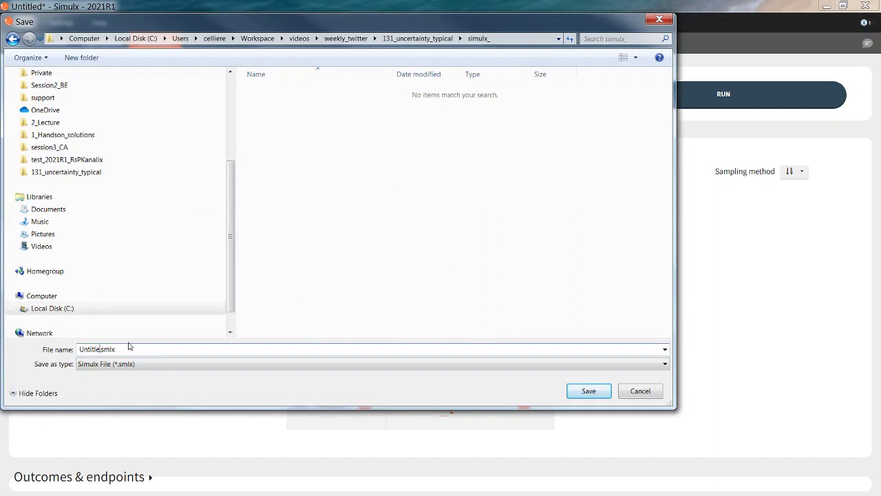
type("generatePopParam")
key("Return")
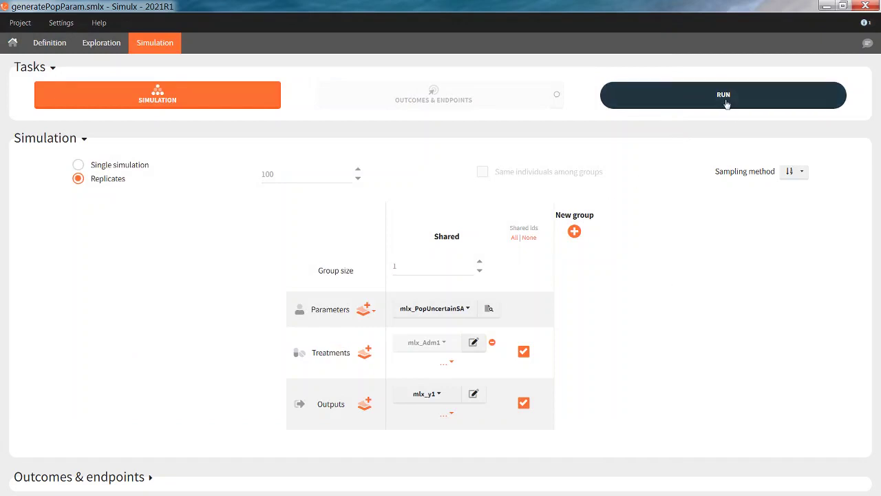
Run the simulation and open the generated popparam_sets.csv from the results folder in Excel.
left_click(726, 103)
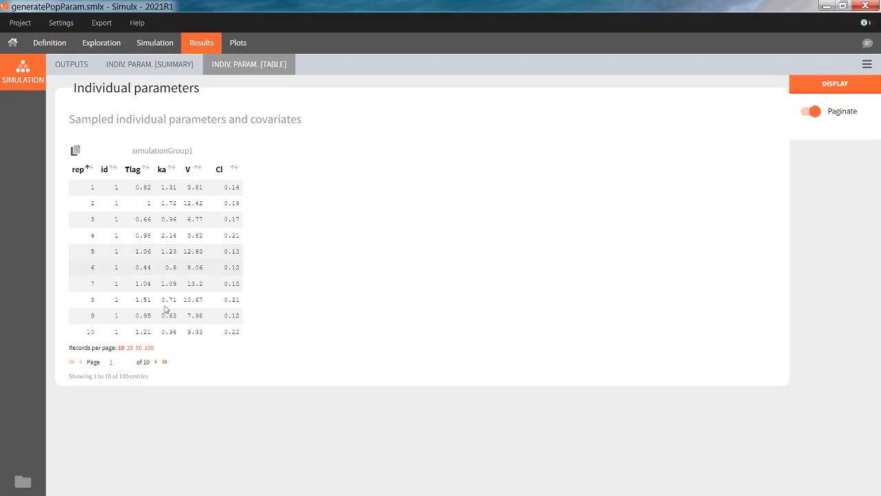
left_click(21, 485)
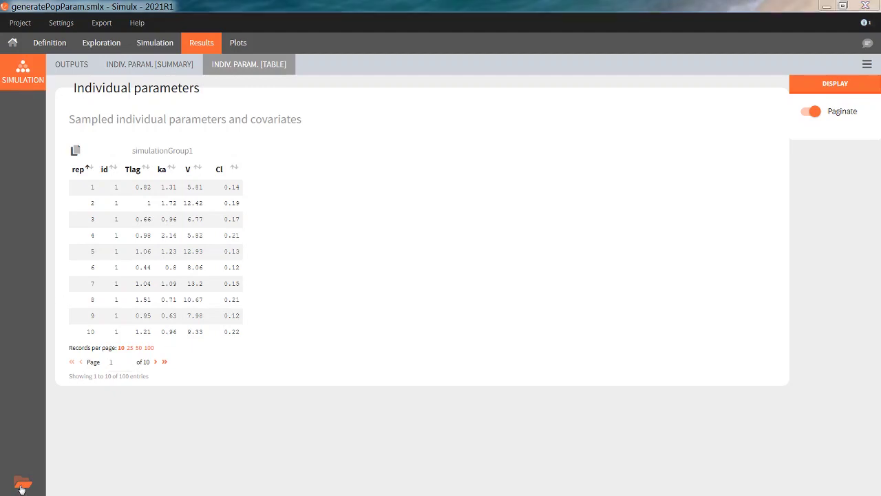
double_click(232, 140)
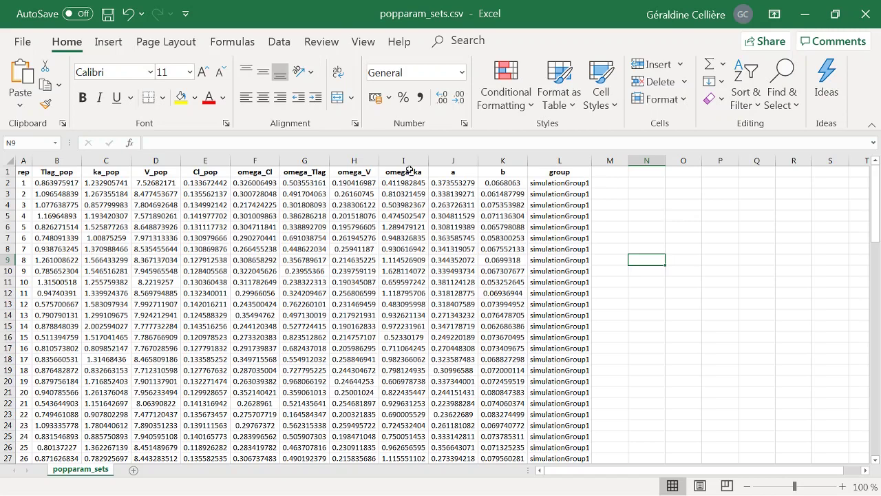
Fill the omega_Cl, omega_Tlag, omega_V and omega_ka columns with 0 for all replicates.
left_click(254, 183)
type("0")
key("ctrl+Return")
left_click_drag(280, 188, 378, 461)
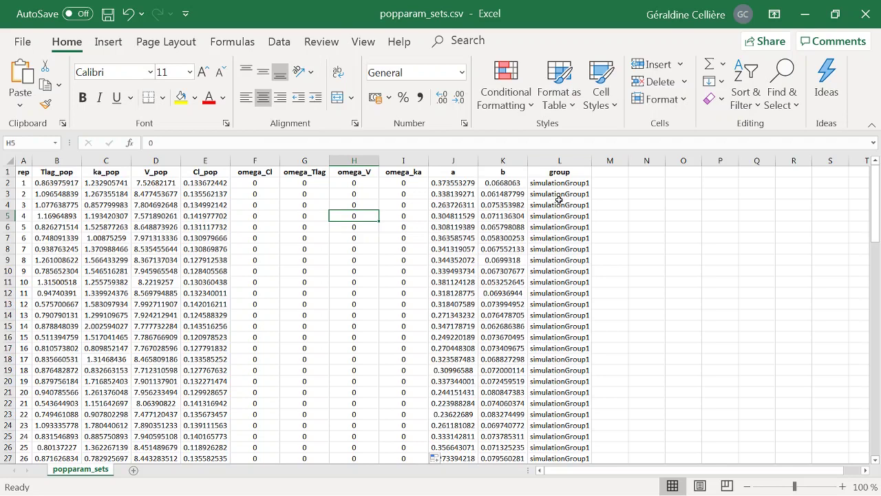
Delete the rep and group columns from the population parameter table.
left_click(24, 161)
right_click(24, 161)
left_click(90, 311)
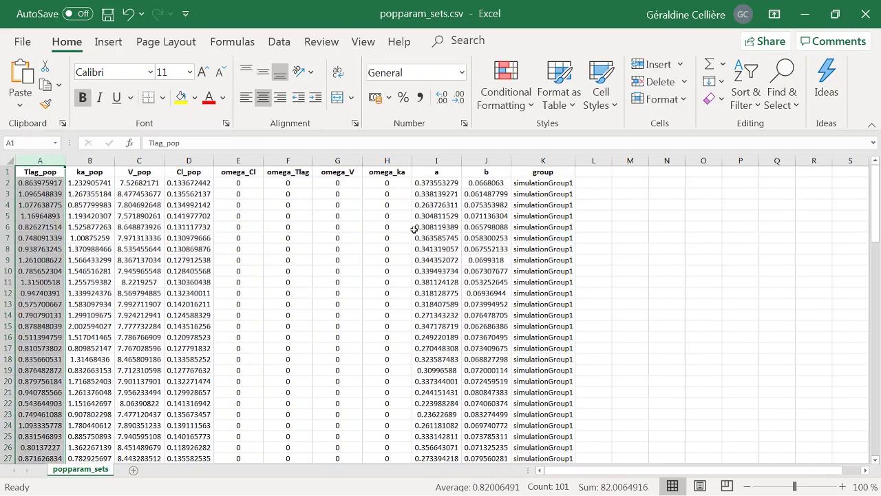
left_click(531, 161)
right_click(535, 162)
left_click(582, 311)
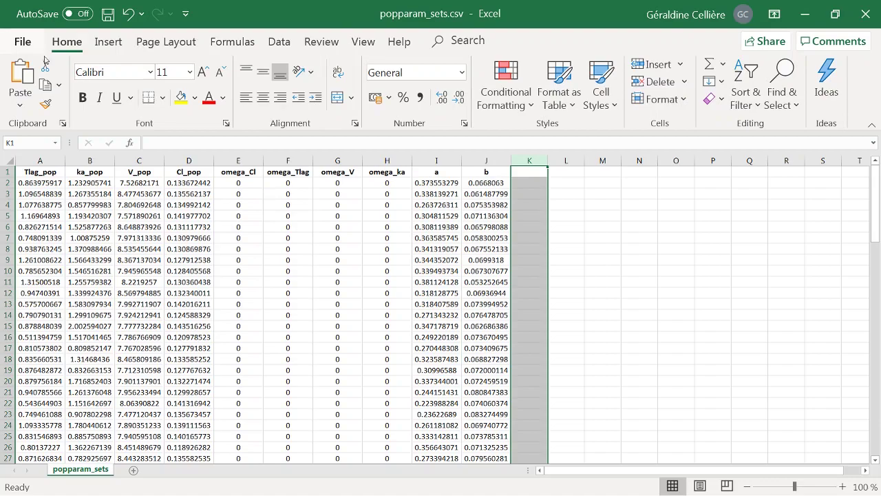
Save a copy of the edited table as popparam_sets.csv in the simulx_ folder of 131_uncertainty_typical.
left_click(26, 45)
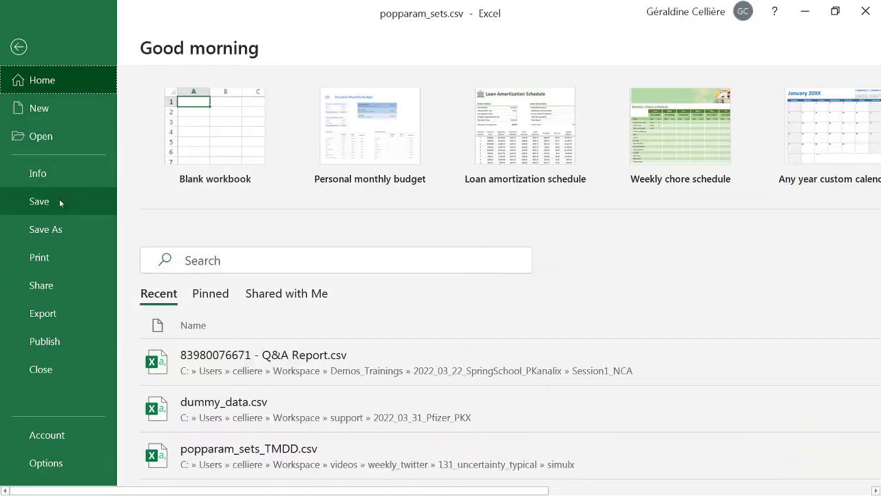
left_click(61, 230)
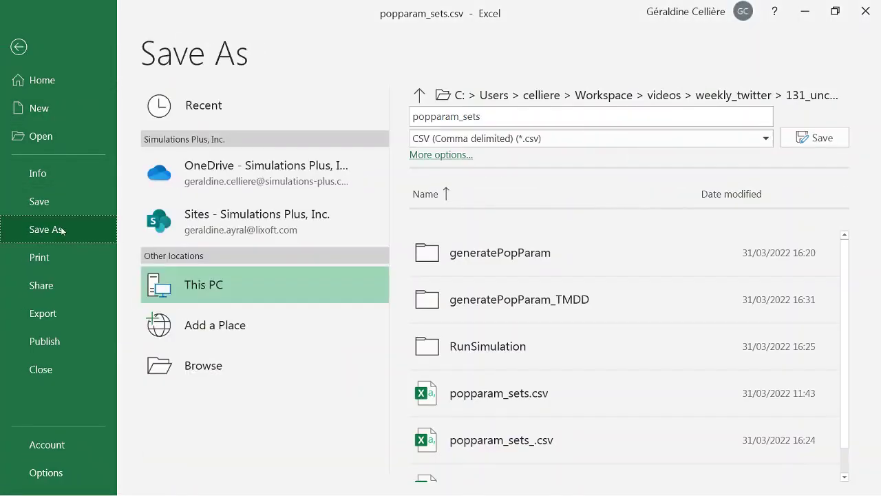
left_click(228, 365)
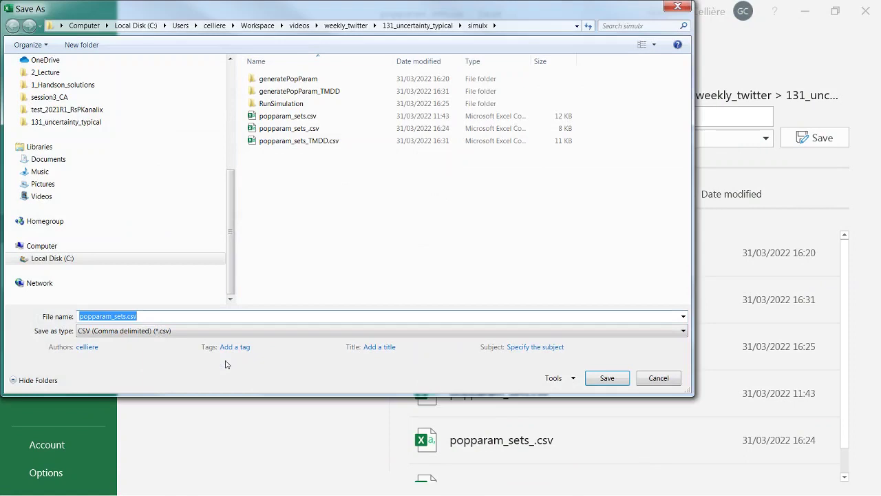
left_click(417, 25)
double_click(313, 117)
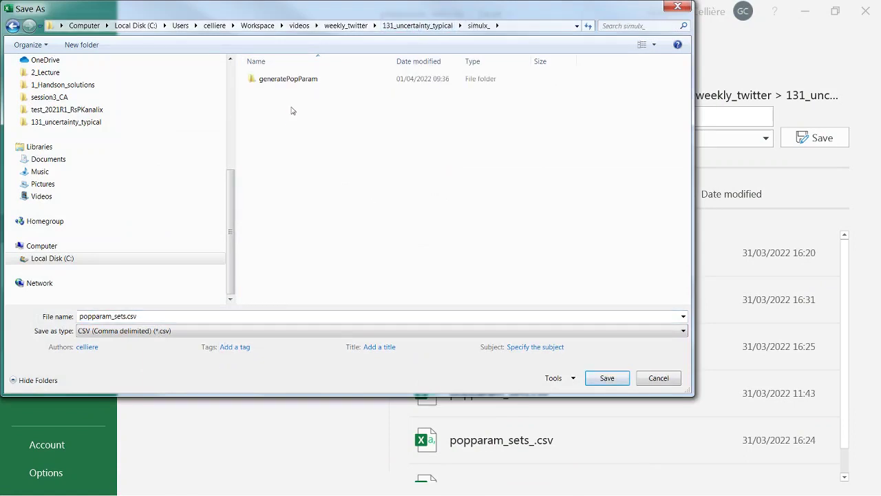
left_click(142, 318)
key("Right")
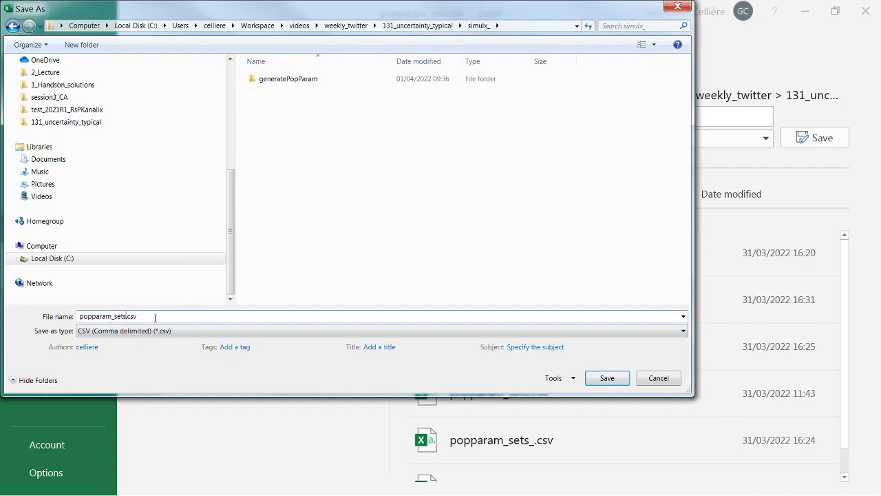
left_click(608, 378)
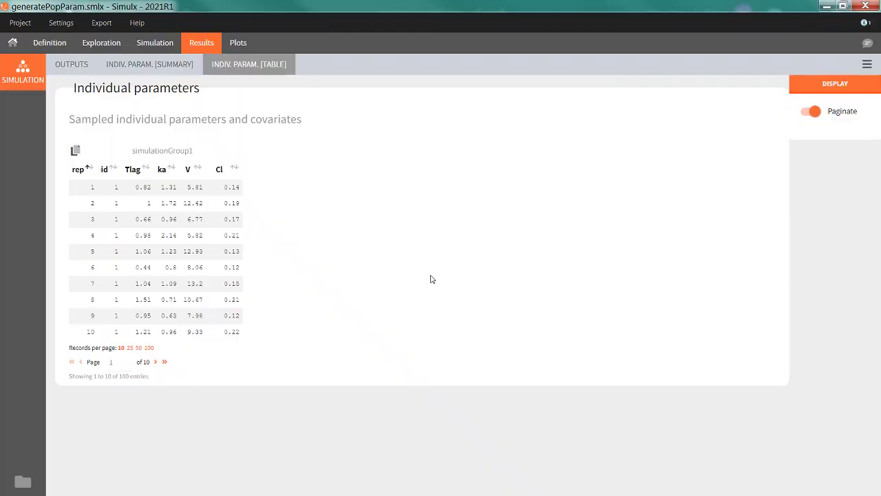
In Simulx, start a new external population parameters element and load popparam_sets.csv from the simulx_ folder.
left_click(51, 44)
left_click(24, 148)
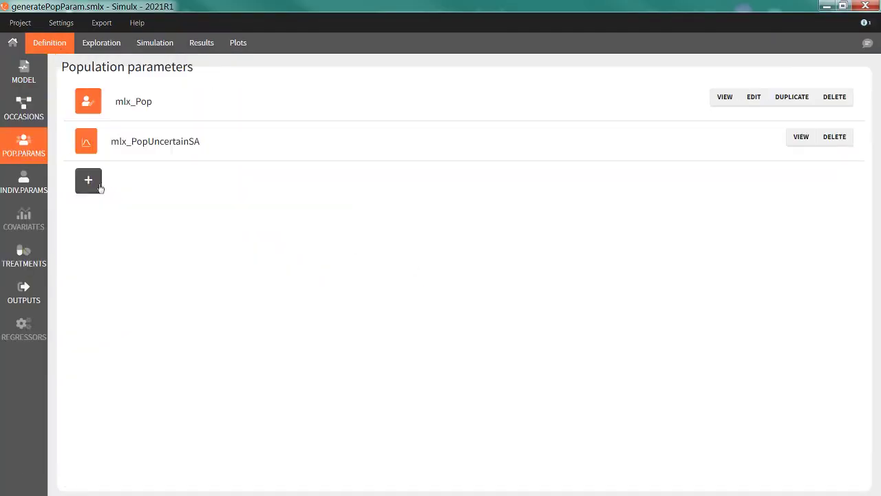
left_click(88, 182)
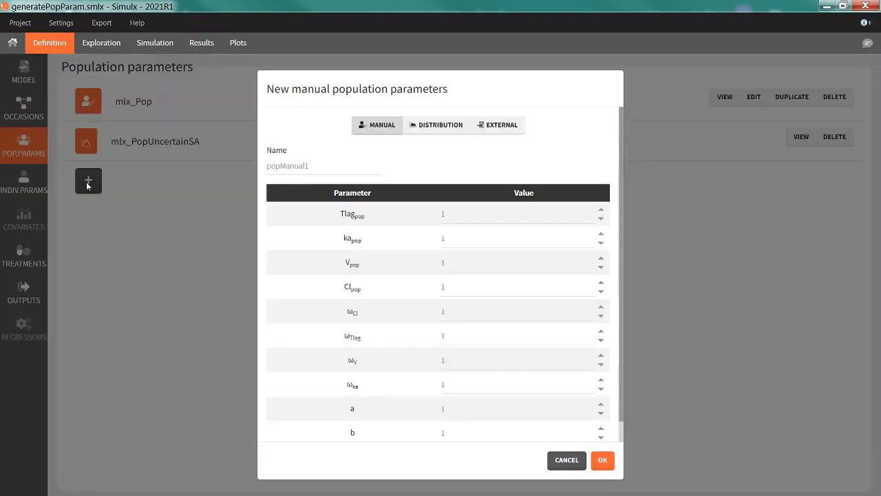
left_click(511, 130)
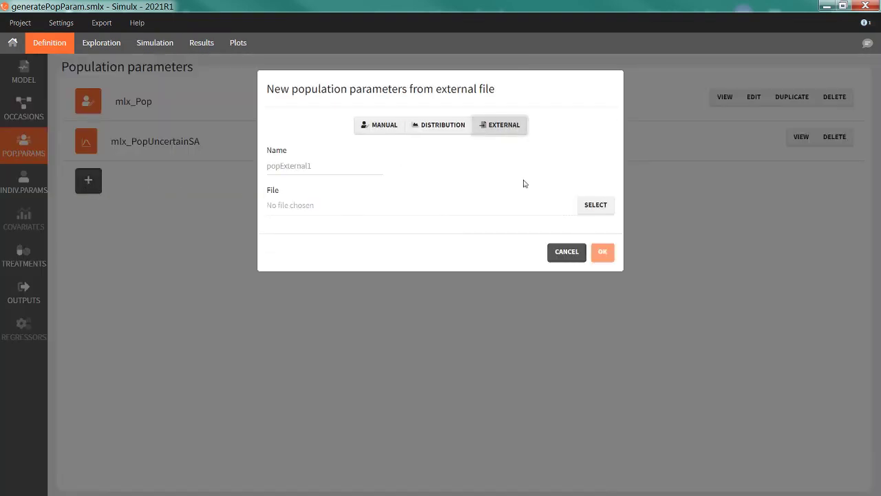
left_click(595, 205)
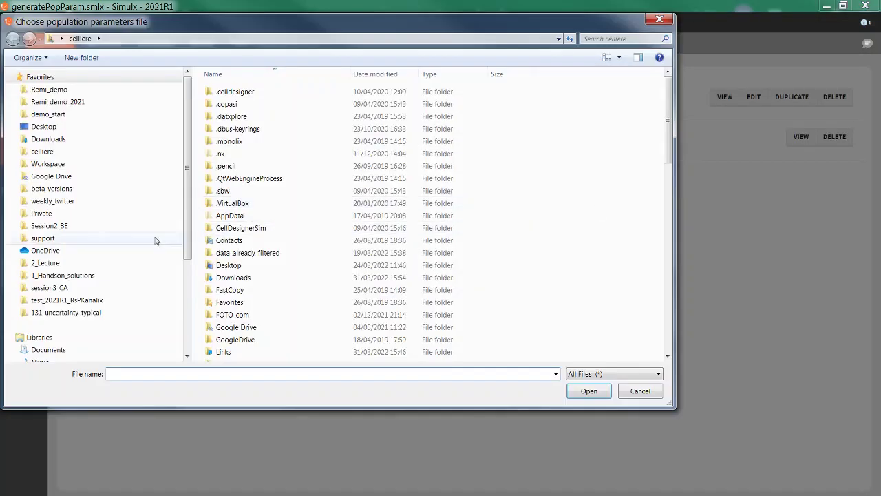
left_click(88, 313)
double_click(244, 129)
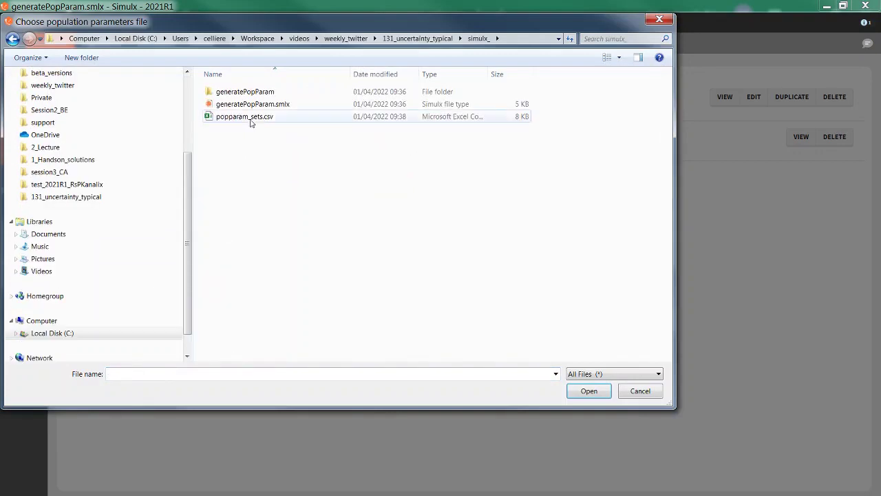
left_click(251, 119)
left_click(589, 390)
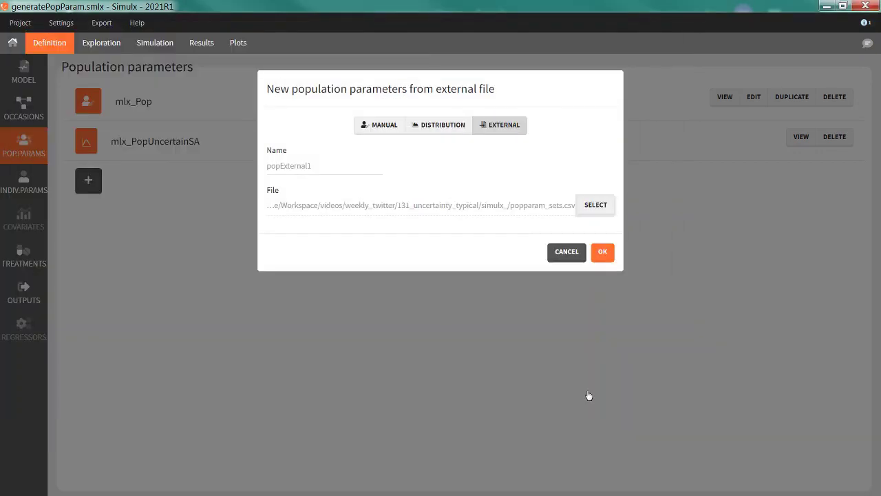
Name the external element PopUncertainFixedEffects, create it, and review its parameter values.
left_click(330, 162)
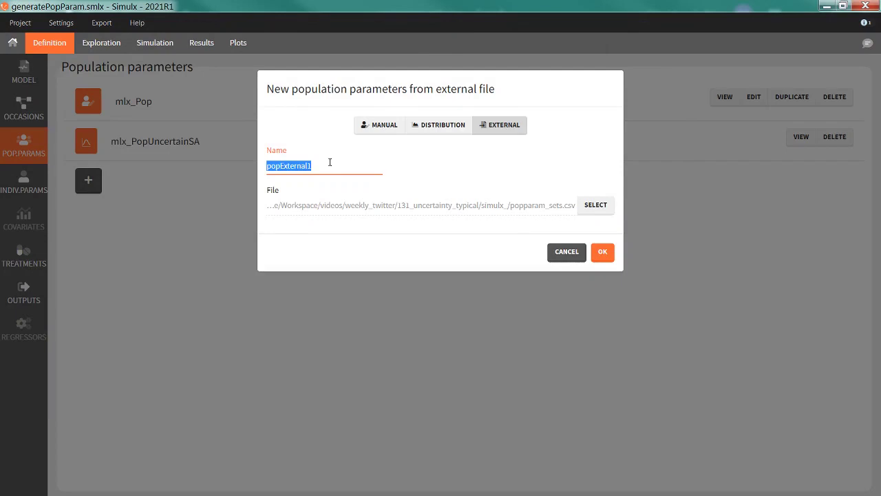
type("PopUnc")
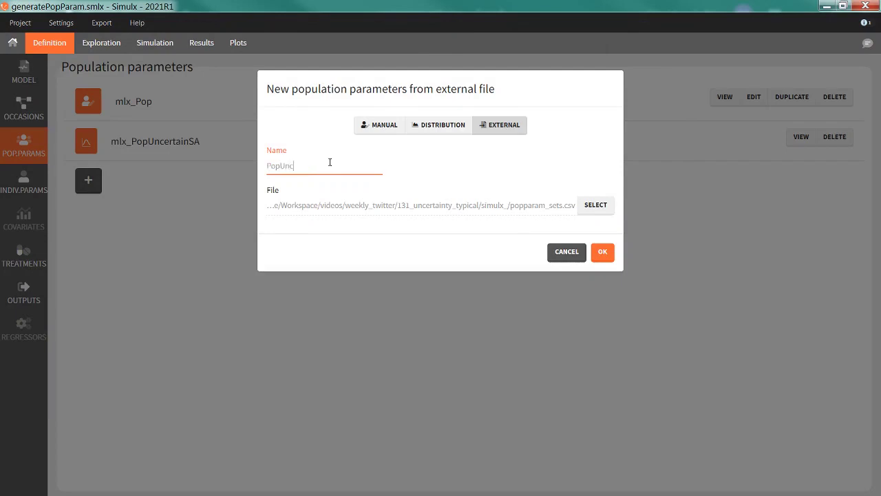
type("ertainFixedEffects")
left_click(603, 252)
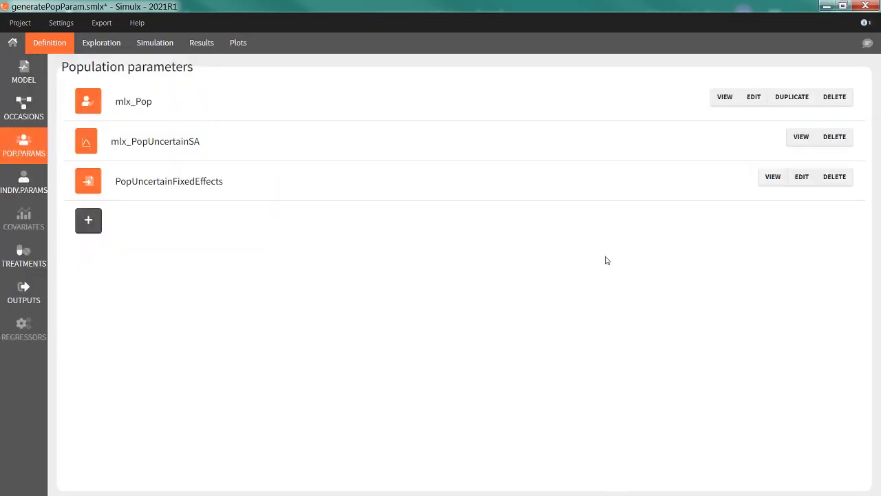
left_click(773, 179)
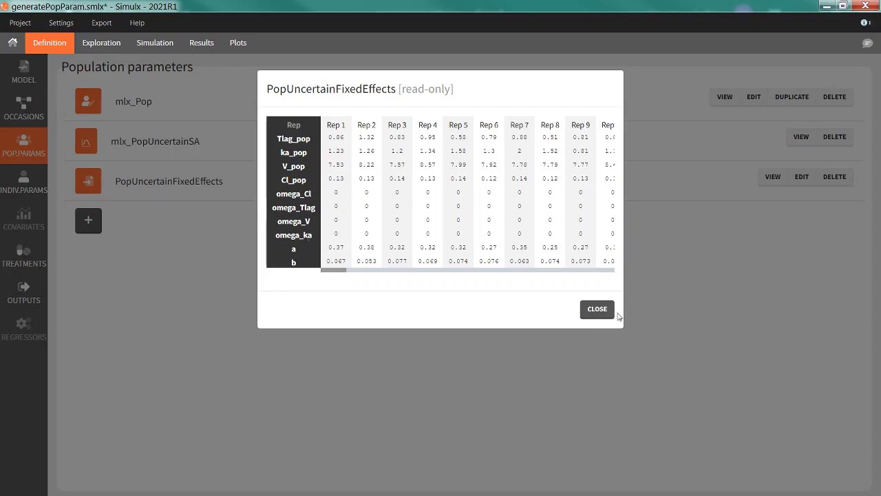
left_click(596, 308)
Select PopUncertainFixedEffects as the simulation's shared parameters and run the simulation.
left_click(155, 43)
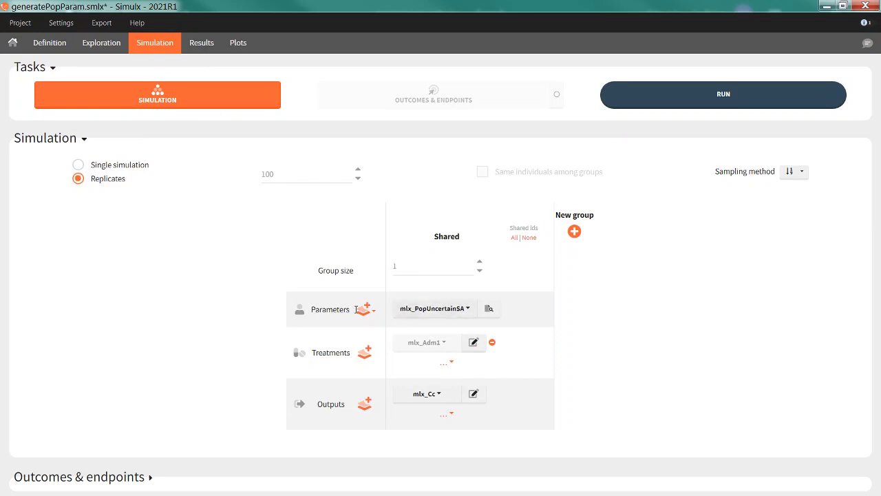
left_click(436, 311)
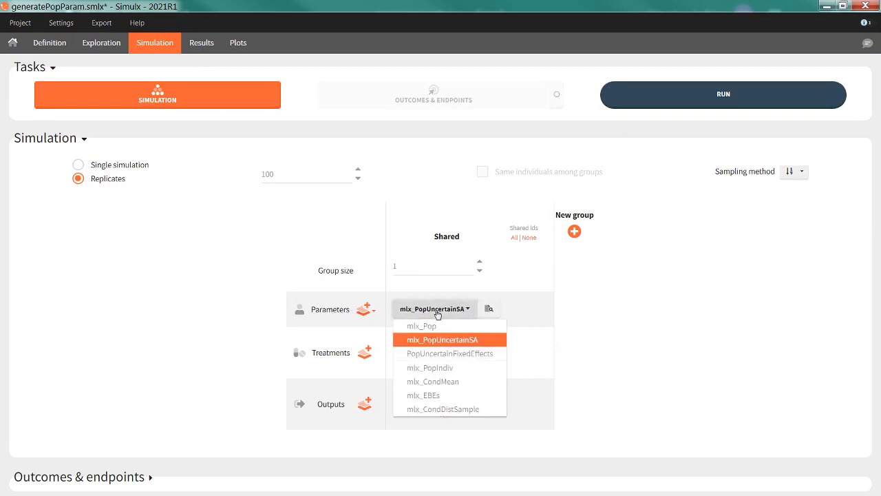
left_click(448, 354)
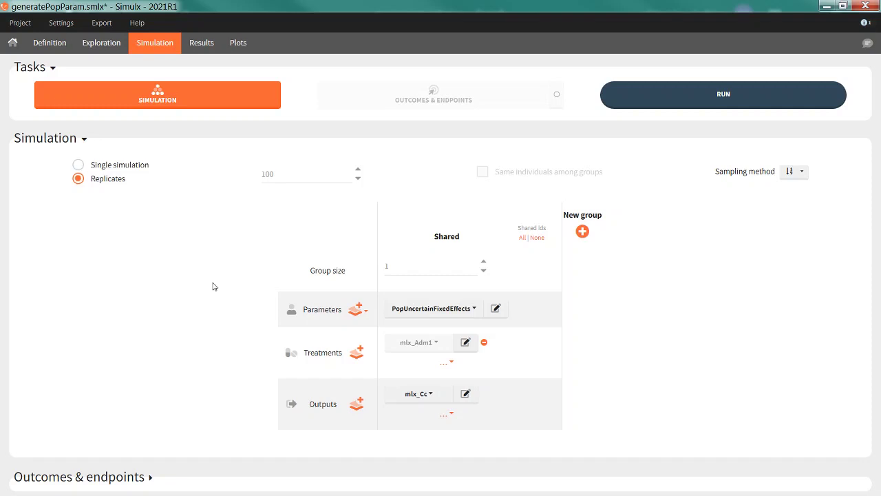
left_click(666, 101)
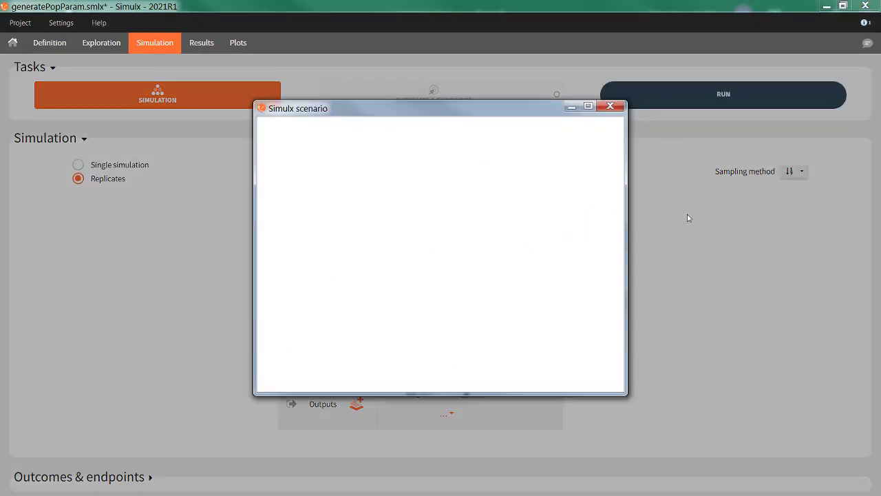